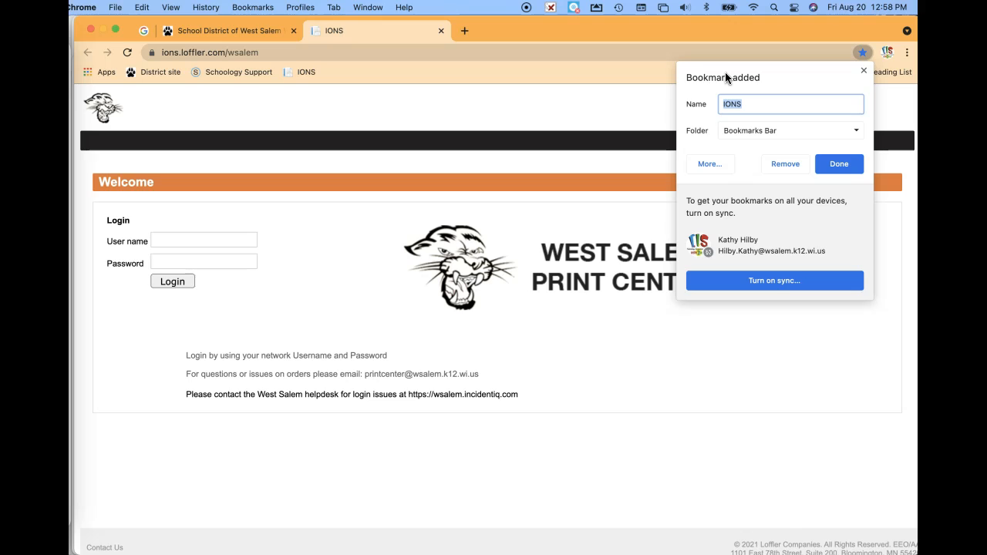
- Name the login page bookmark 'PrintCenter' instead of IONS and save it
text(P)
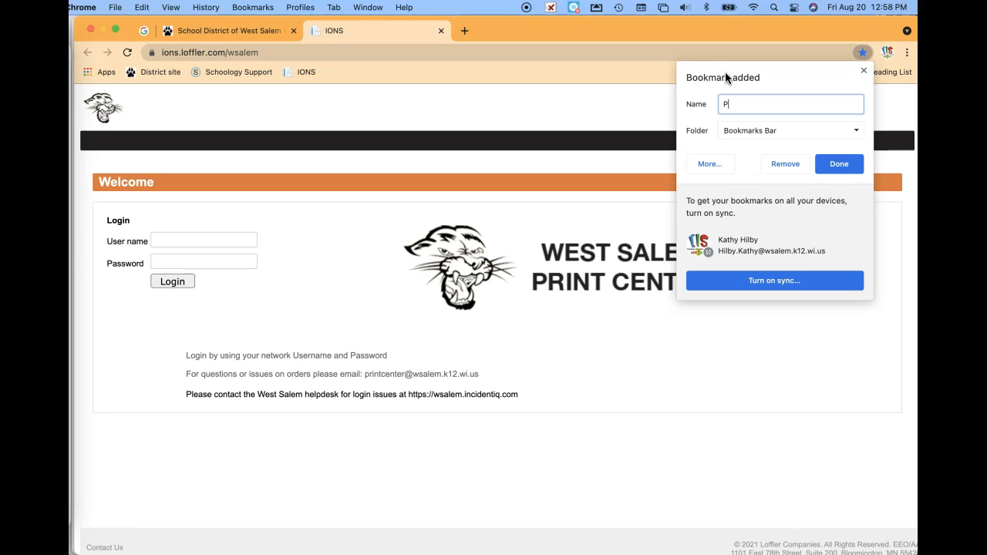
text(rintCenter)
click(837, 164)
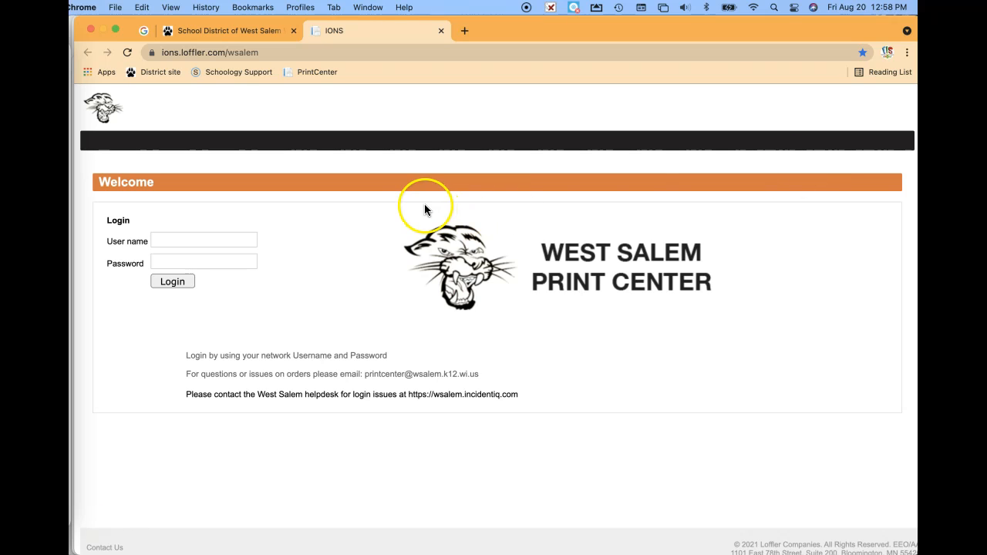
- Log in to the West Salem Print Center with the network username and password
click(185, 243)
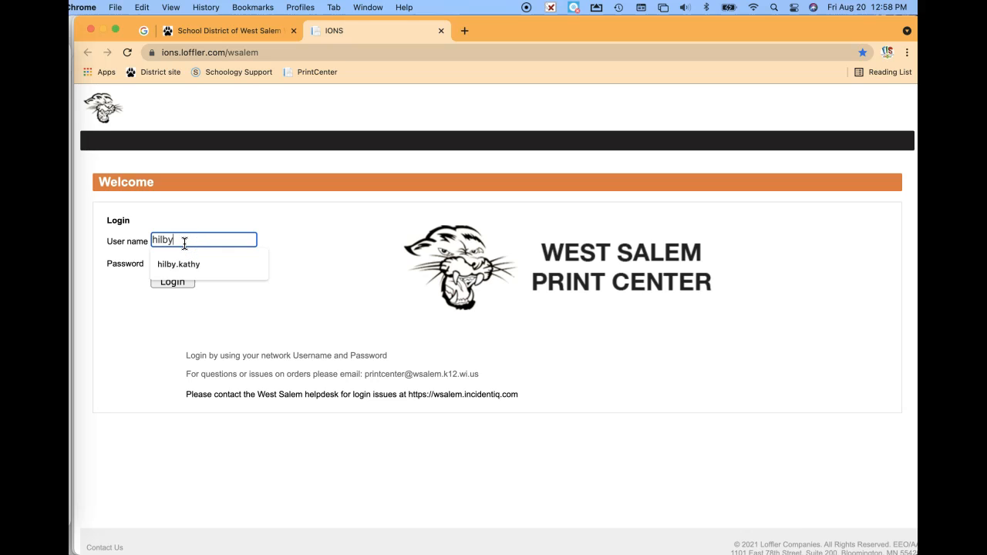
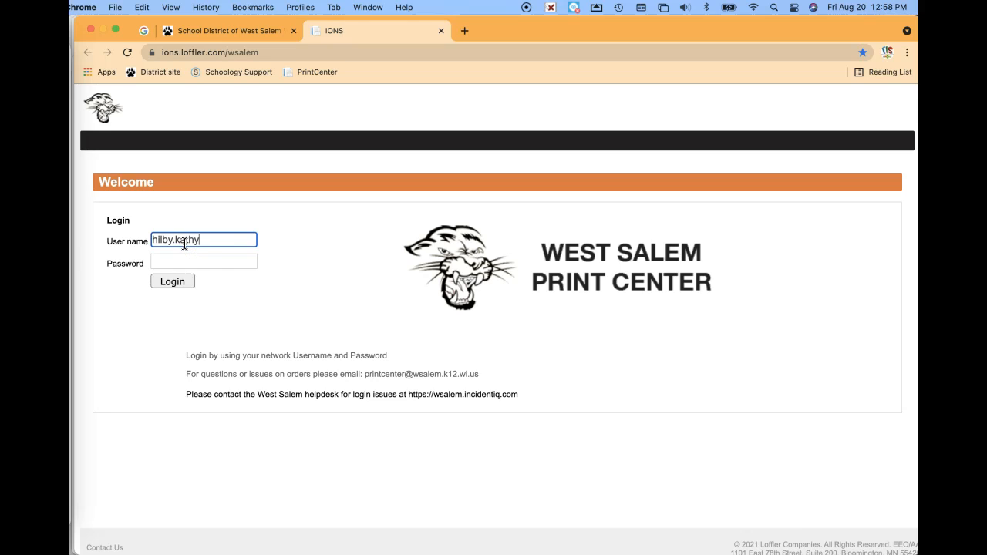
click(188, 260)
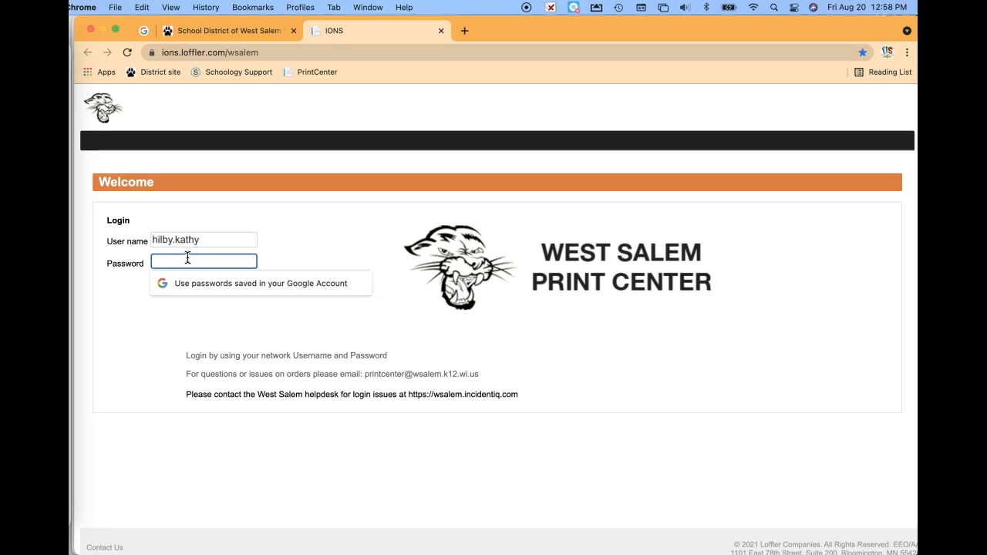
text(••••••••••)
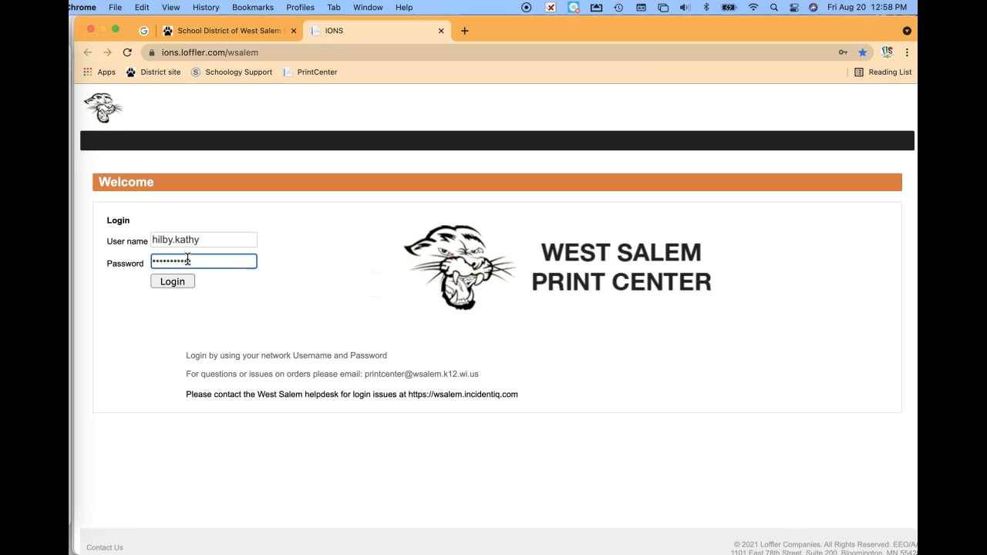
click(177, 279)
click(177, 281)
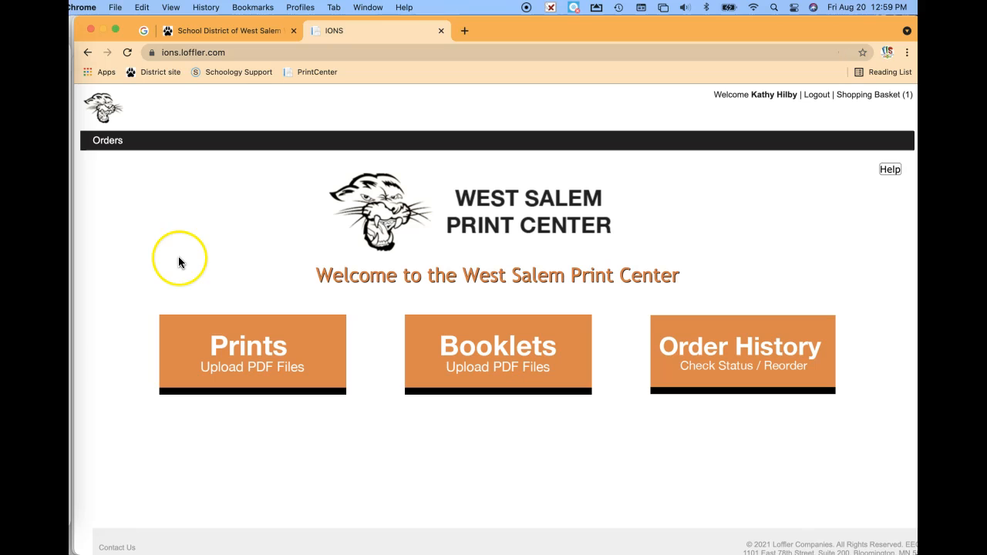
- Start a Prints order and upload Zoom iPad Screen Shots-3.pdf from Downloads
click(211, 338)
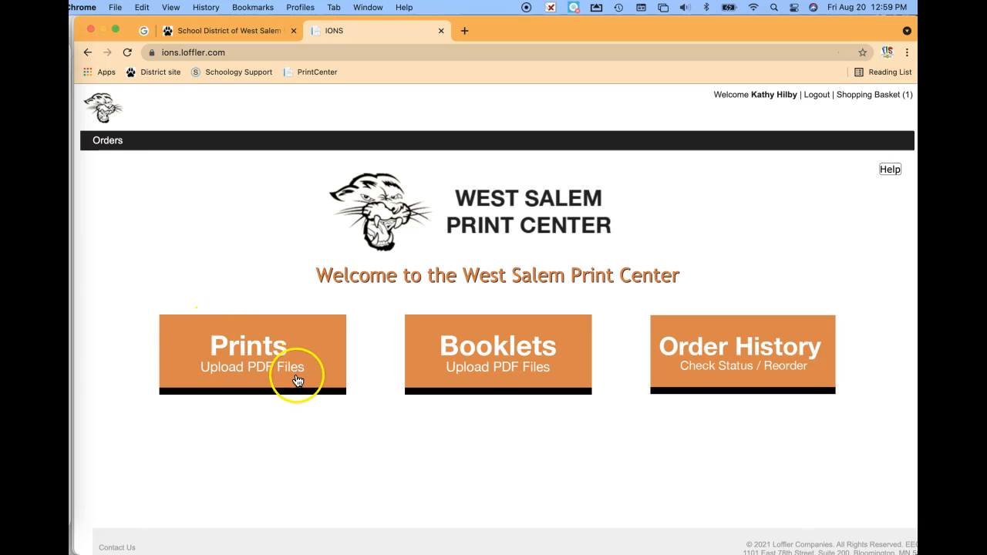
click(235, 354)
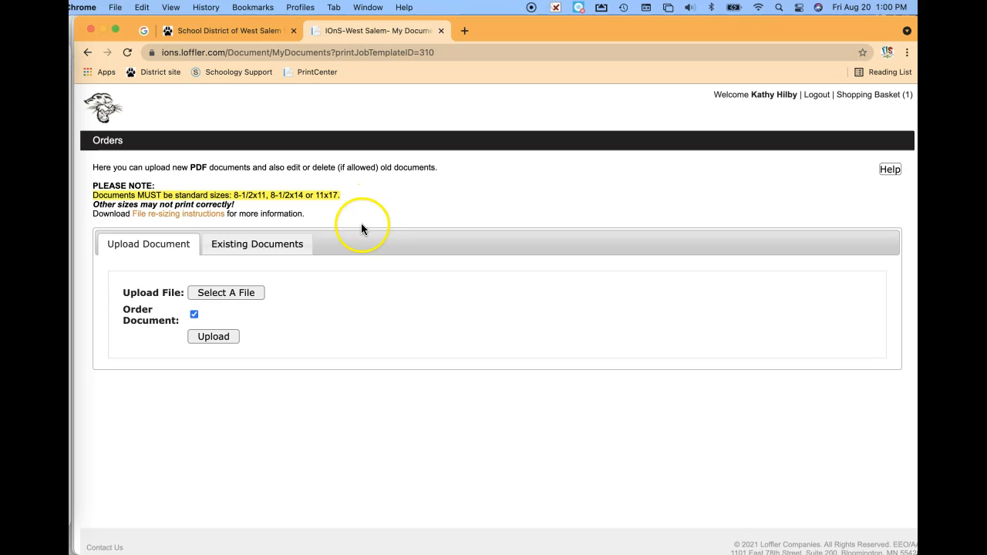
click(235, 297)
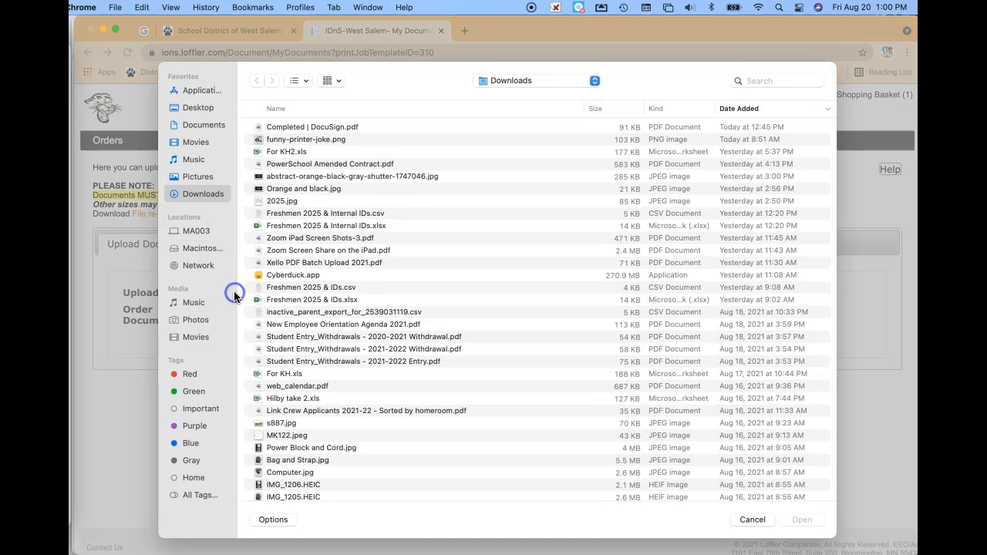
click(323, 244)
click(802, 520)
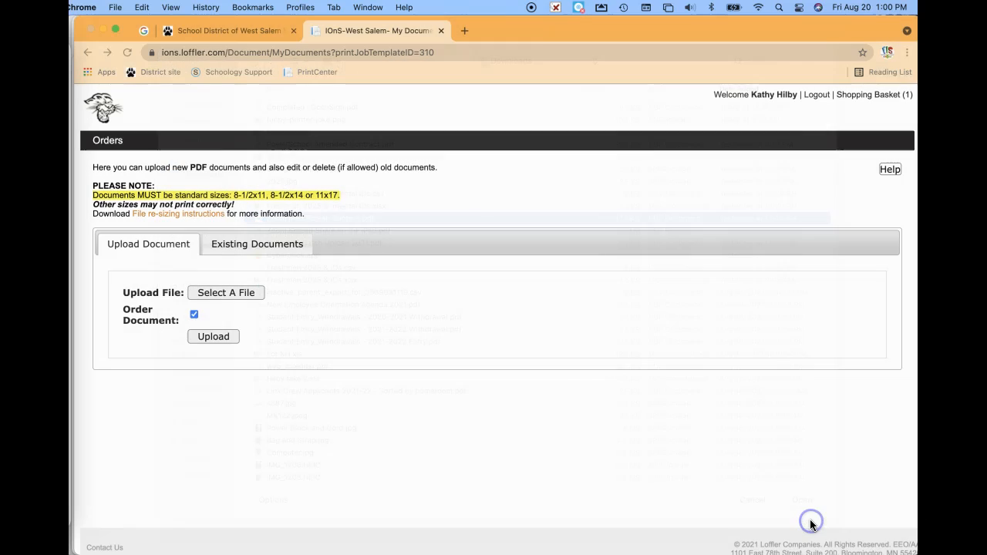
click(216, 338)
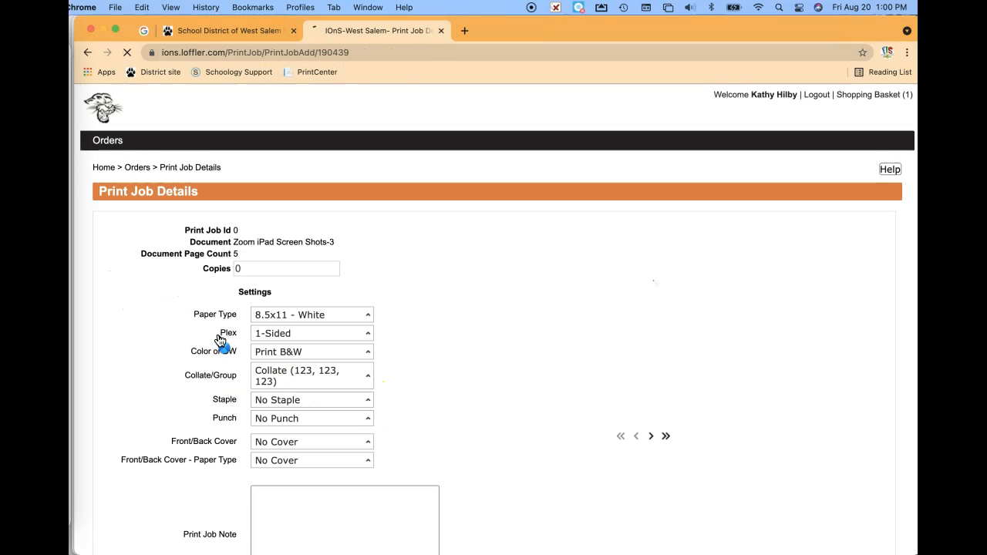
scroll(410, 379, down, 2)
- Set the copy count to 1, keeping Letter 8.5x11 White paper
scroll(414, 379, down, 1)
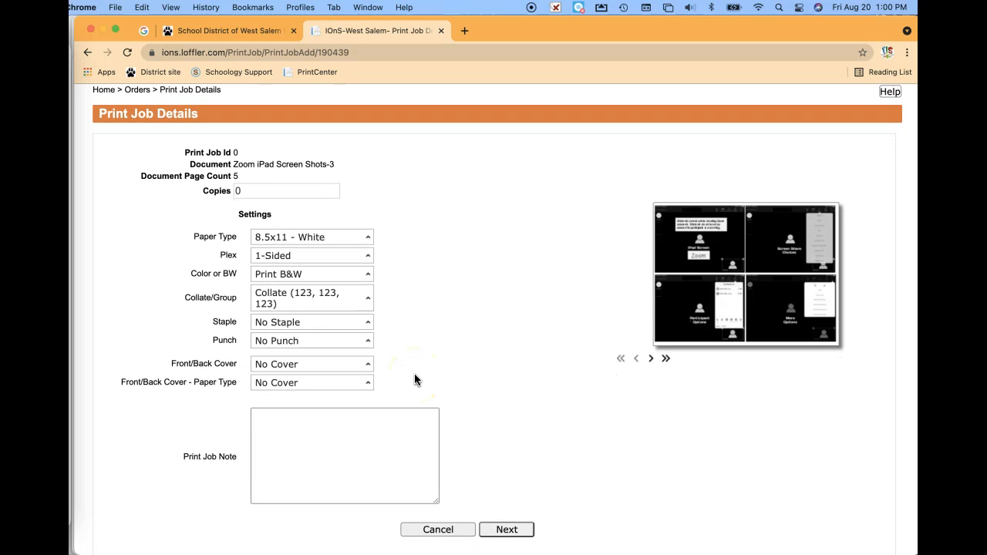
click(246, 195)
double_click(242, 191)
text(1)
click(359, 255)
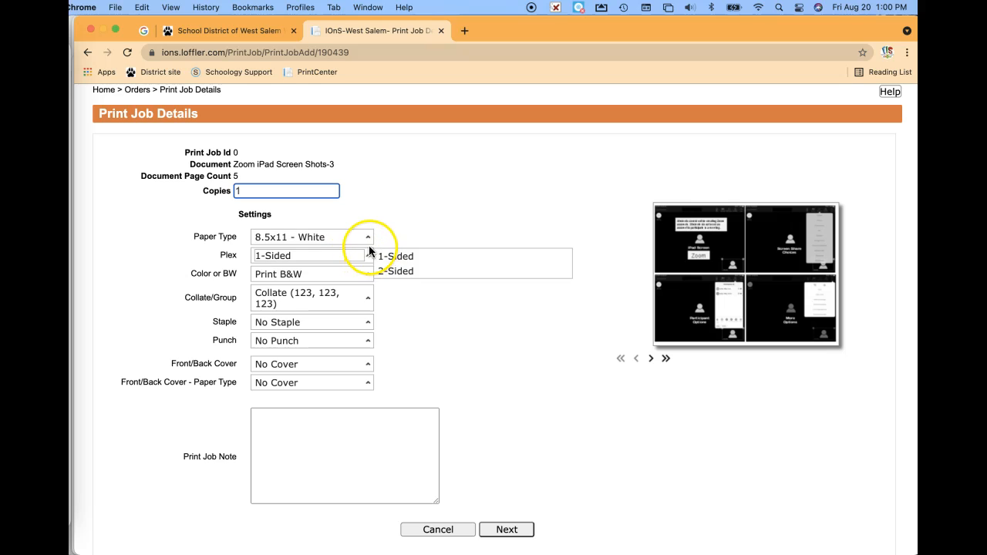
click(368, 240)
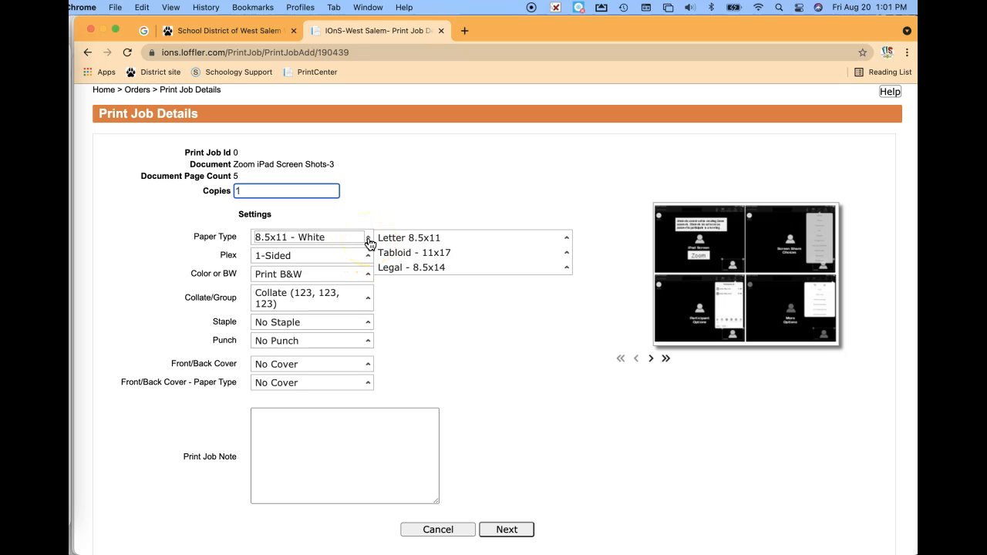
click(392, 245)
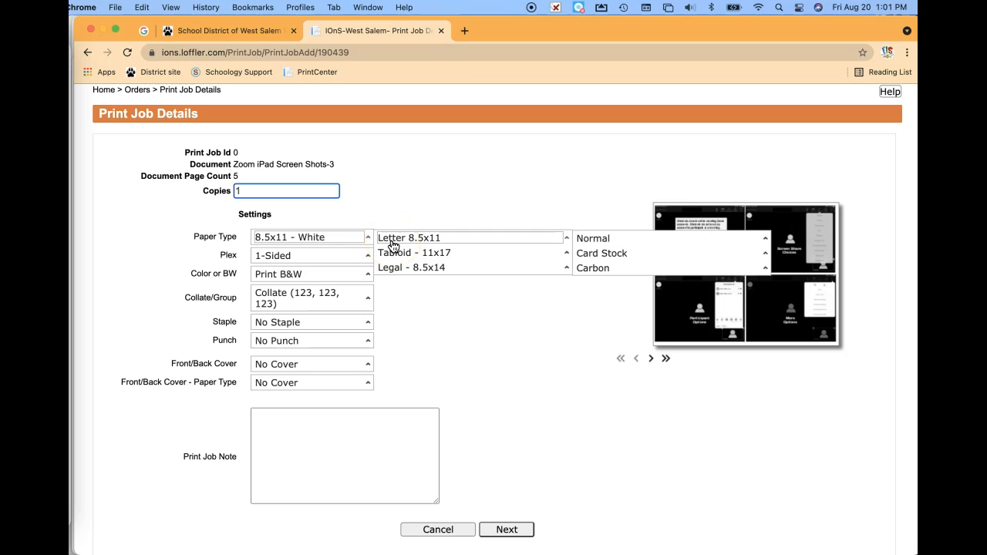
click(587, 247)
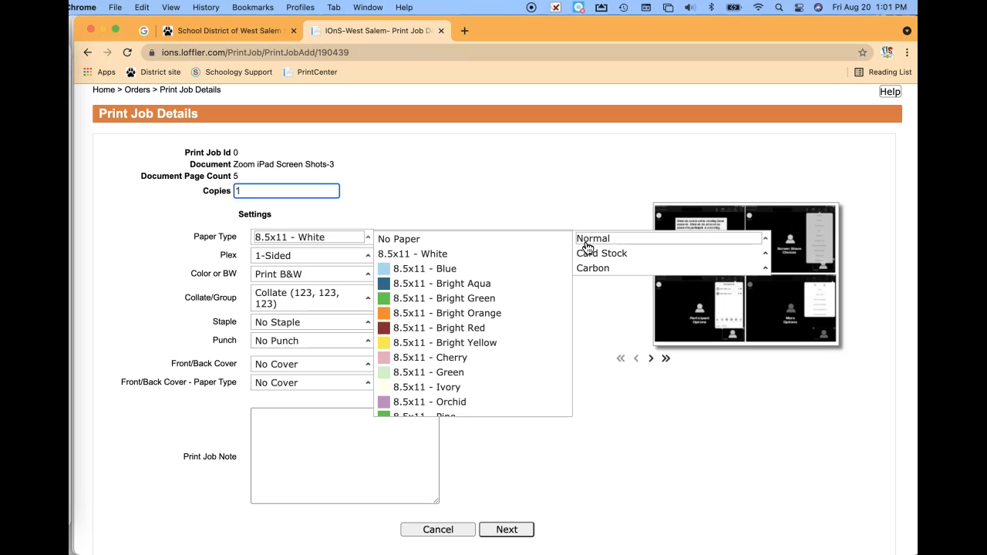
click(328, 239)
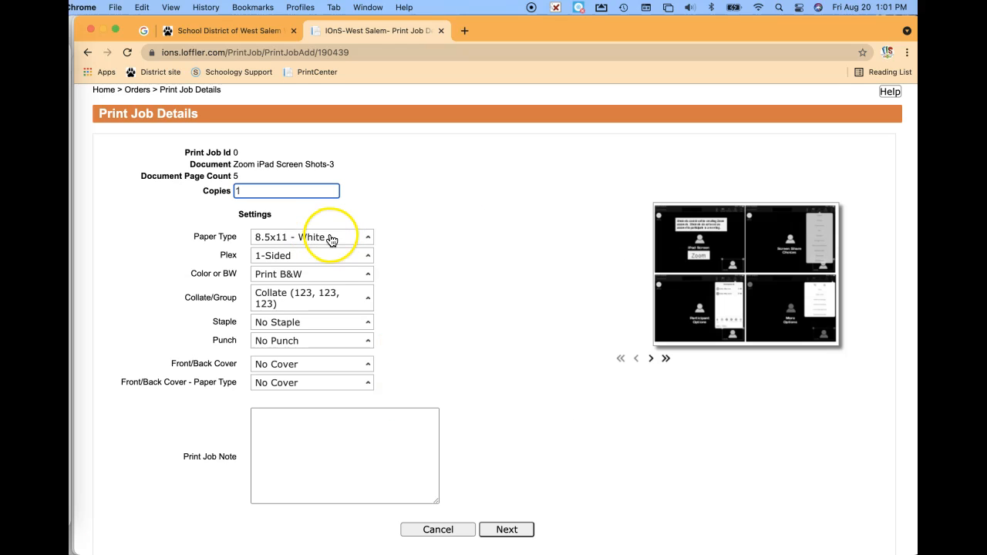
- Set Plex to 2-Sided and keep Print B&W for colour
click(353, 256)
drag(353, 255, 394, 272)
click(368, 278)
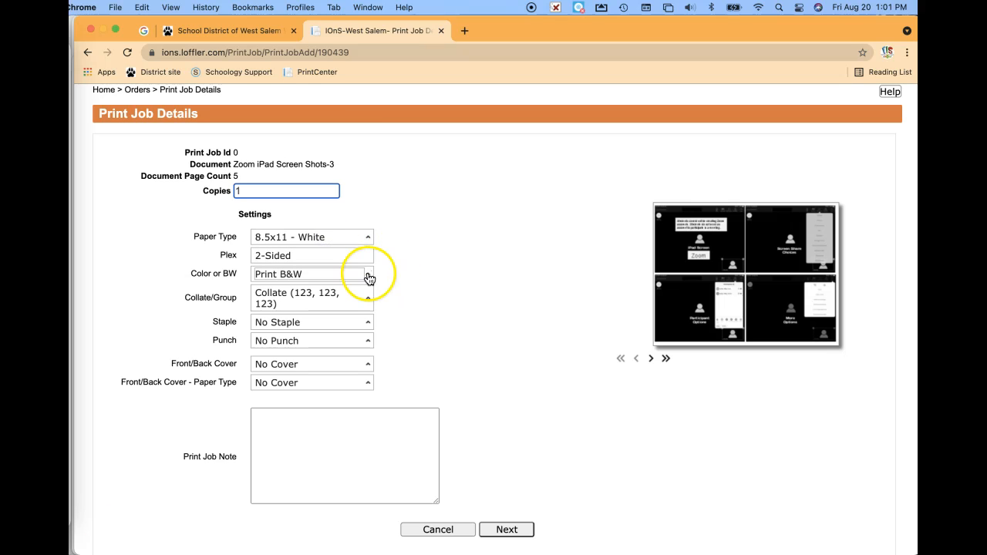
drag(367, 280, 396, 290)
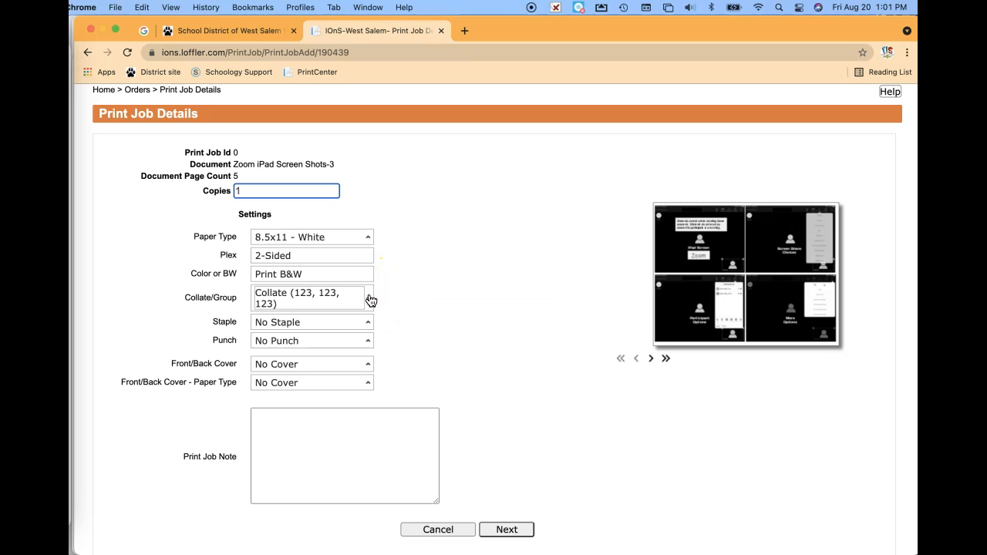
click(369, 301)
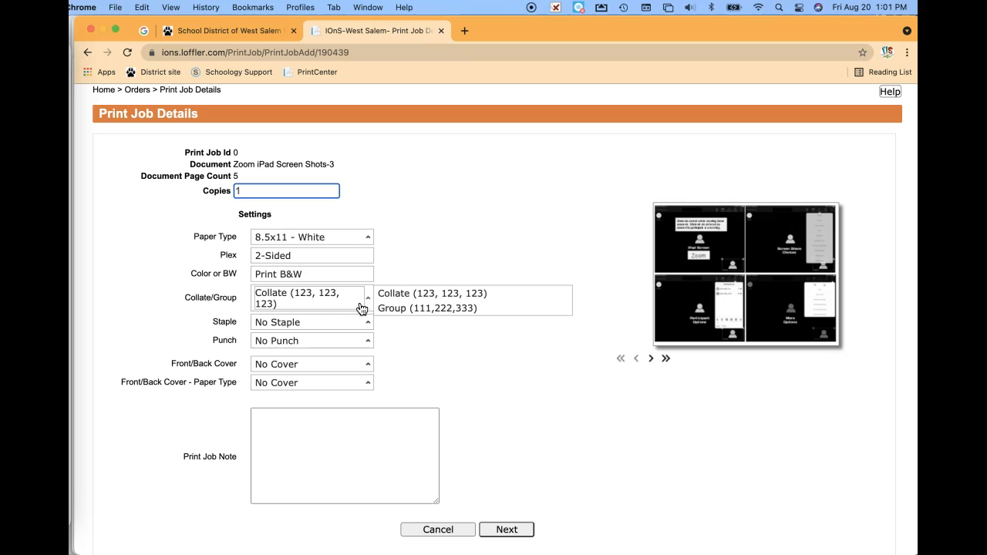
- Choose Left Upper stapling, leaving No Punch and No Cover
click(365, 328)
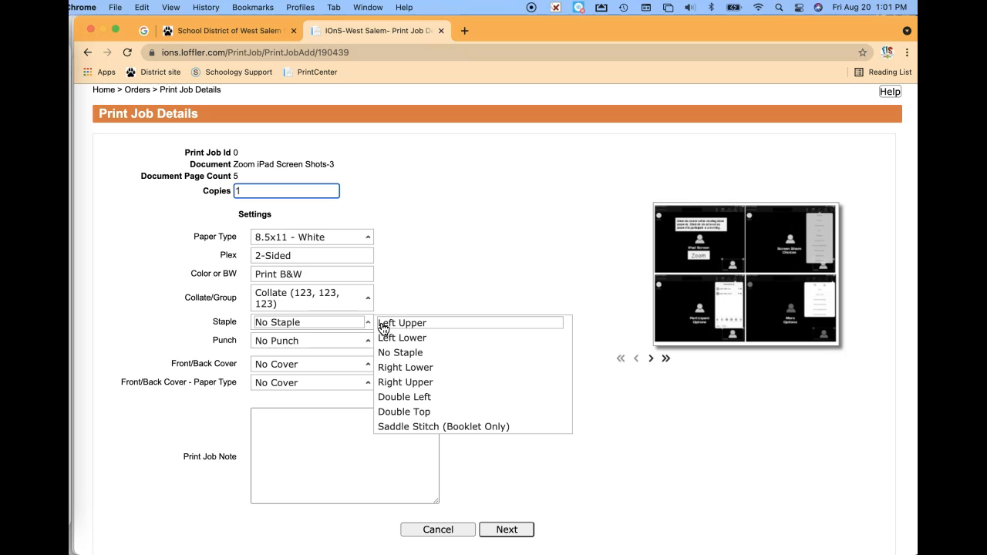
click(382, 327)
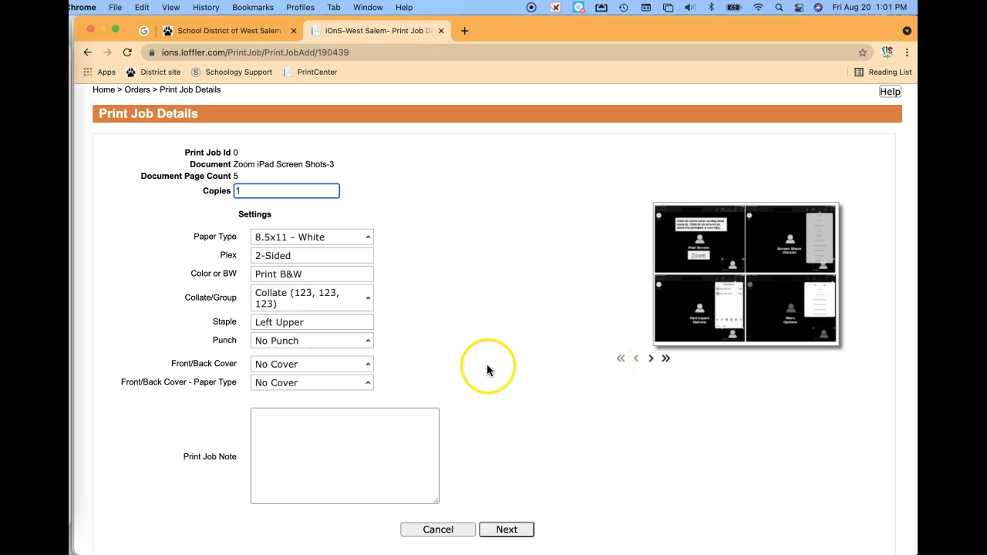
click(365, 344)
click(365, 366)
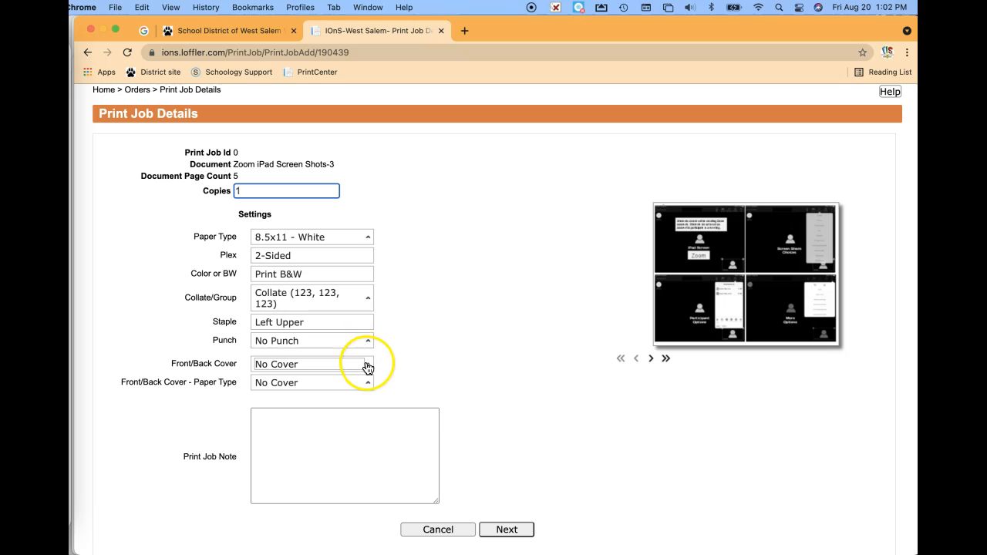
click(368, 368)
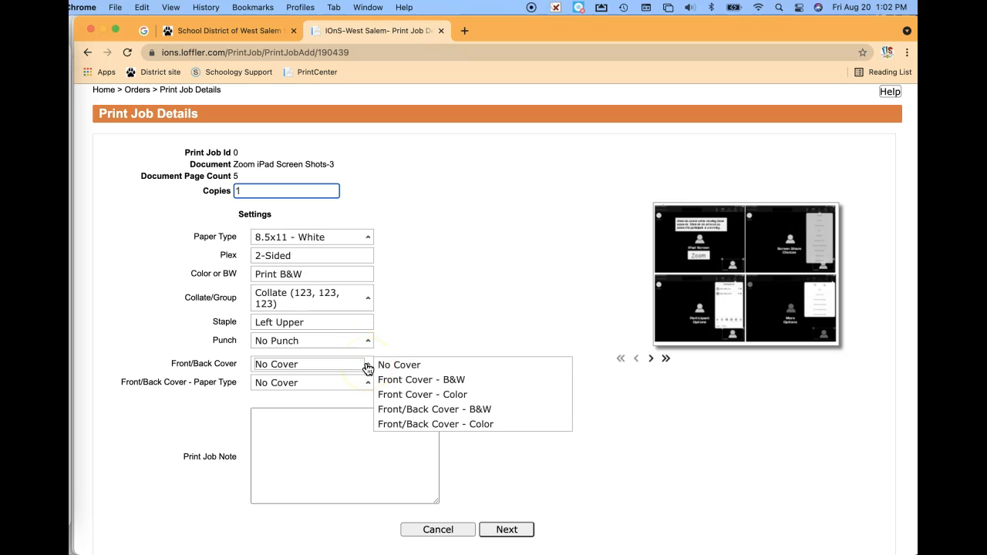
click(355, 383)
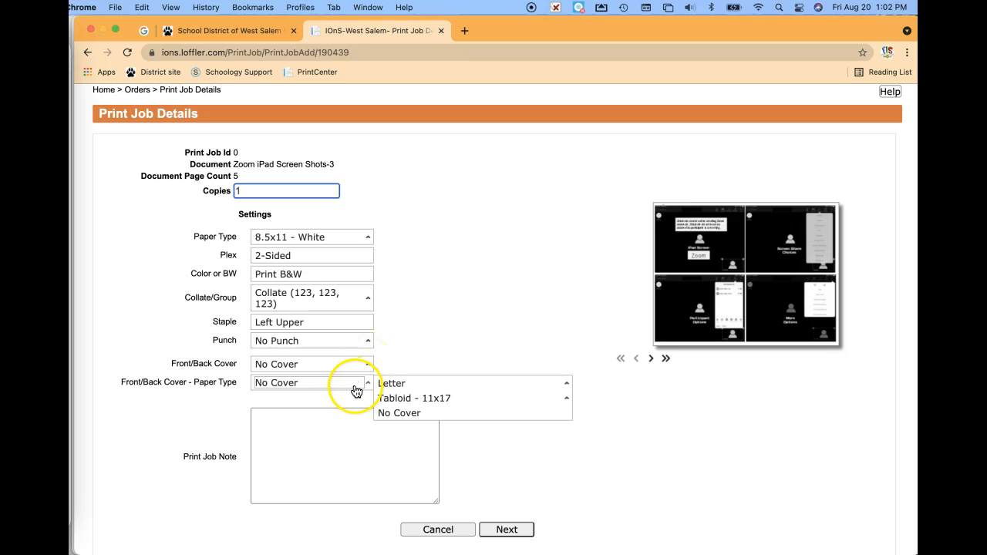
click(363, 380)
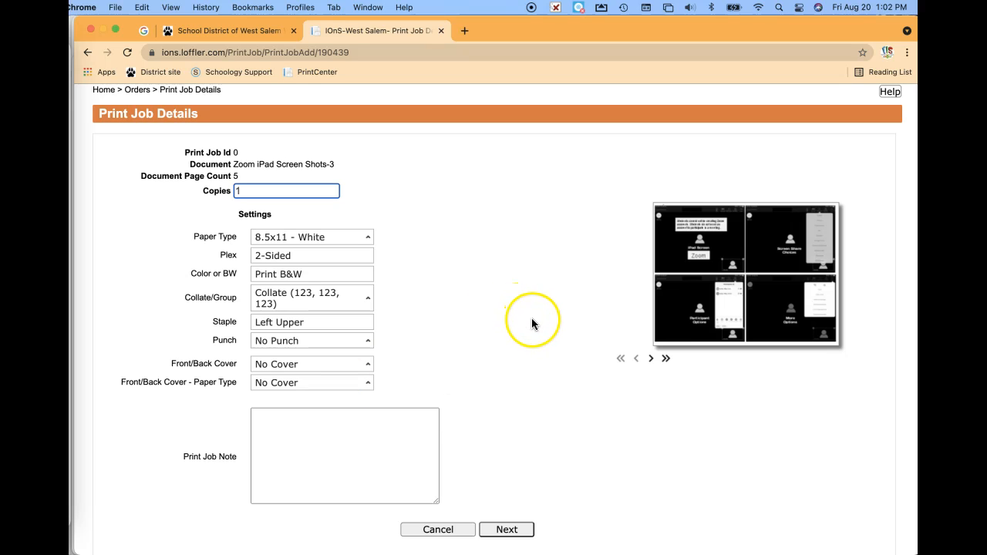
- Review the preview pages, paste the job note '1 copy b2b staple upper left', and continue
click(650, 358)
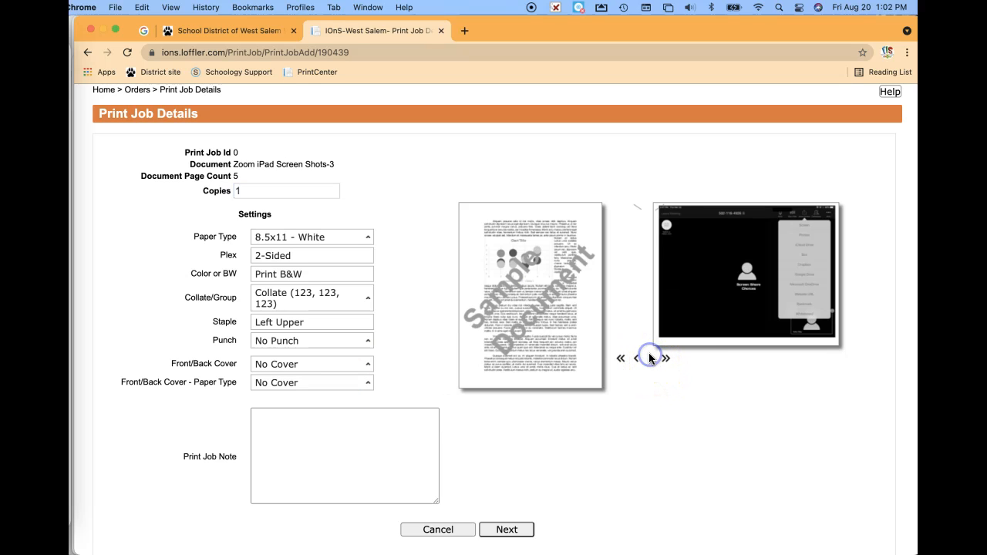
click(651, 360)
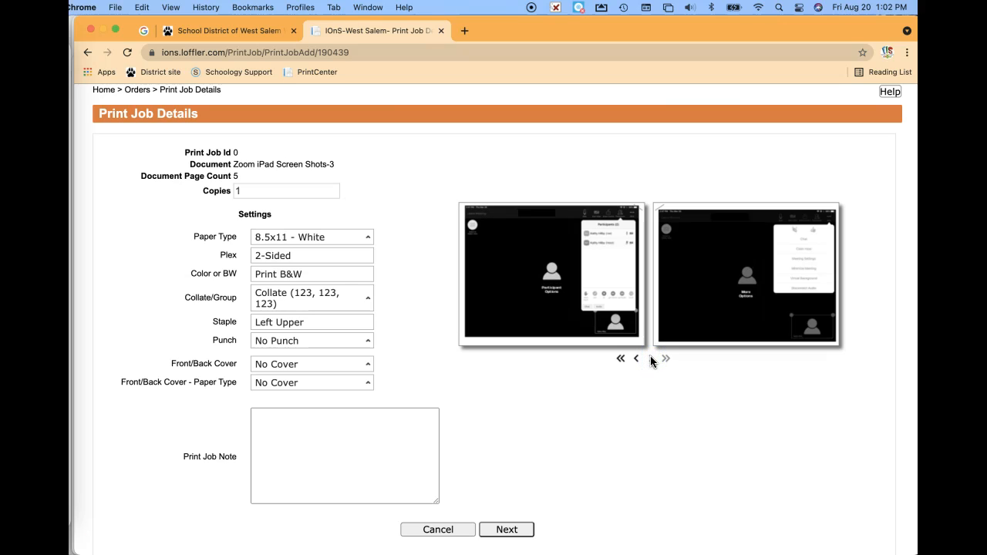
click(267, 416)
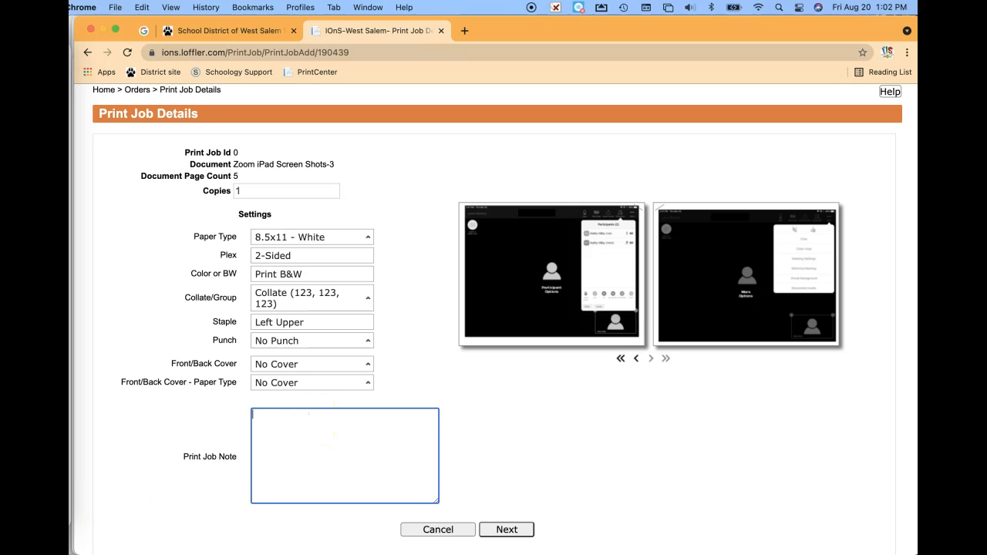
text(1 copy b2b staple upper left)
click(507, 530)
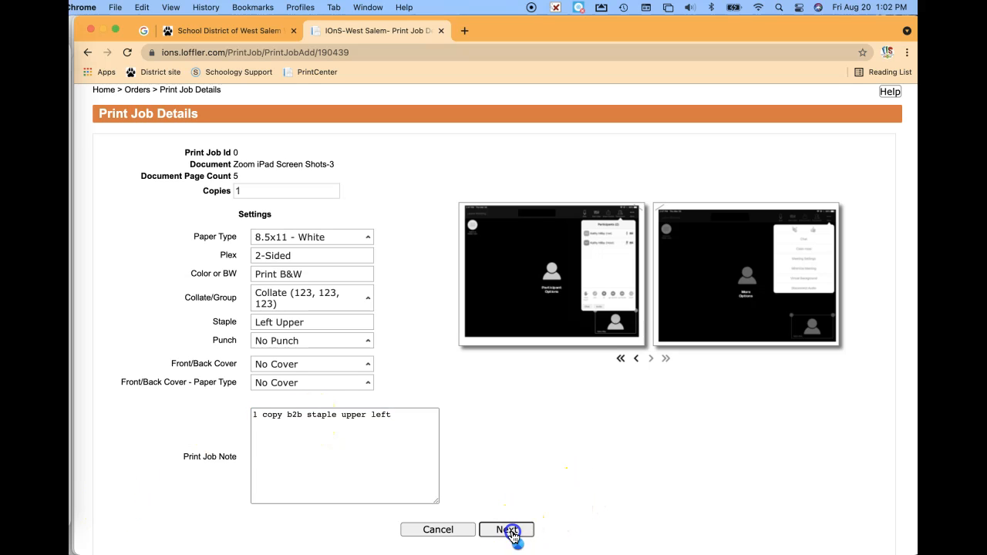
scroll(372, 252, down, 3)
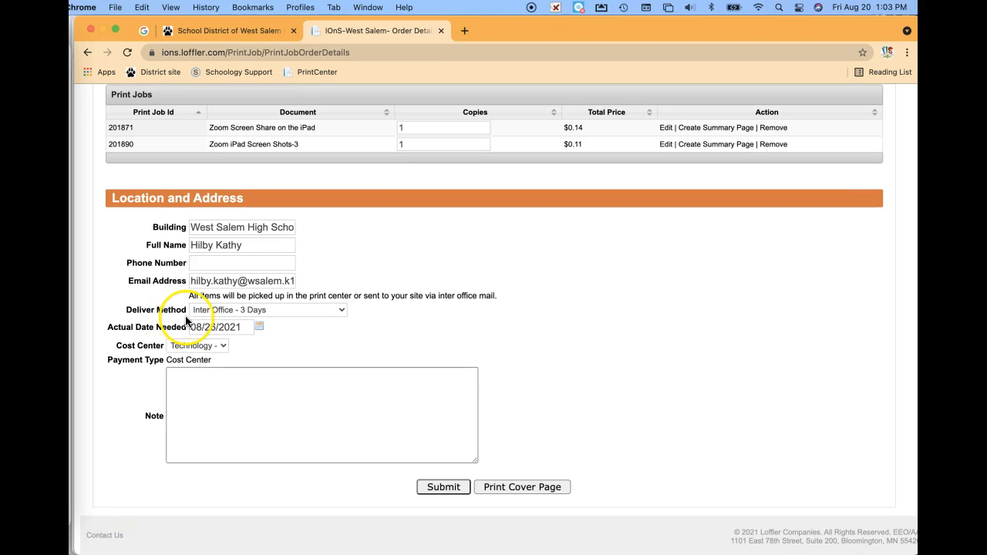
- Submit the order with Inter Office - 3 Days delivery, then return Home
click(342, 312)
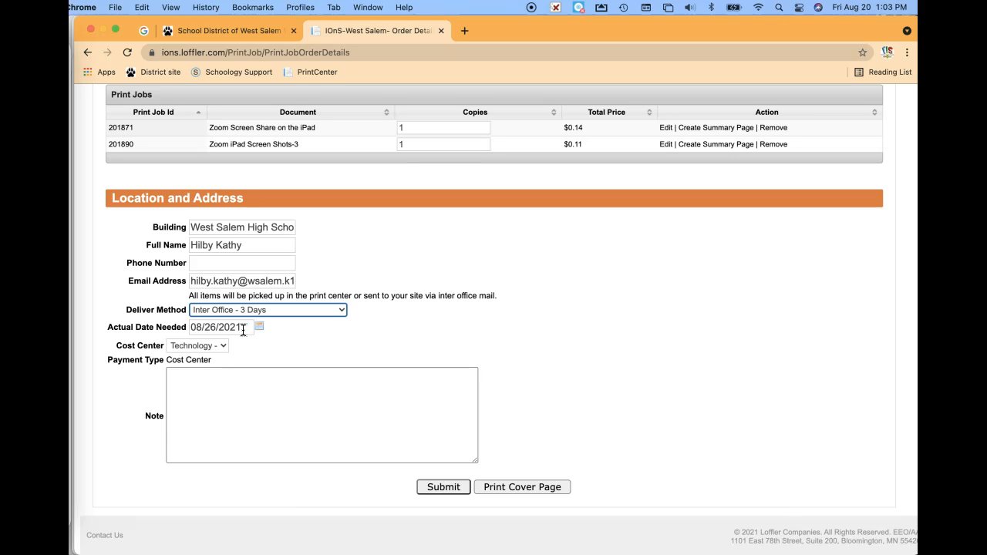
click(242, 347)
click(447, 510)
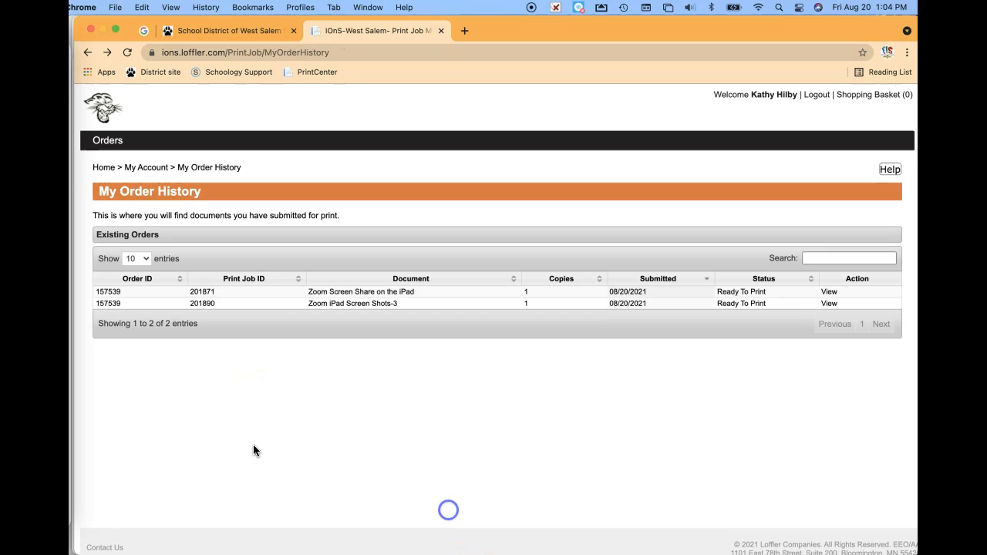
click(101, 167)
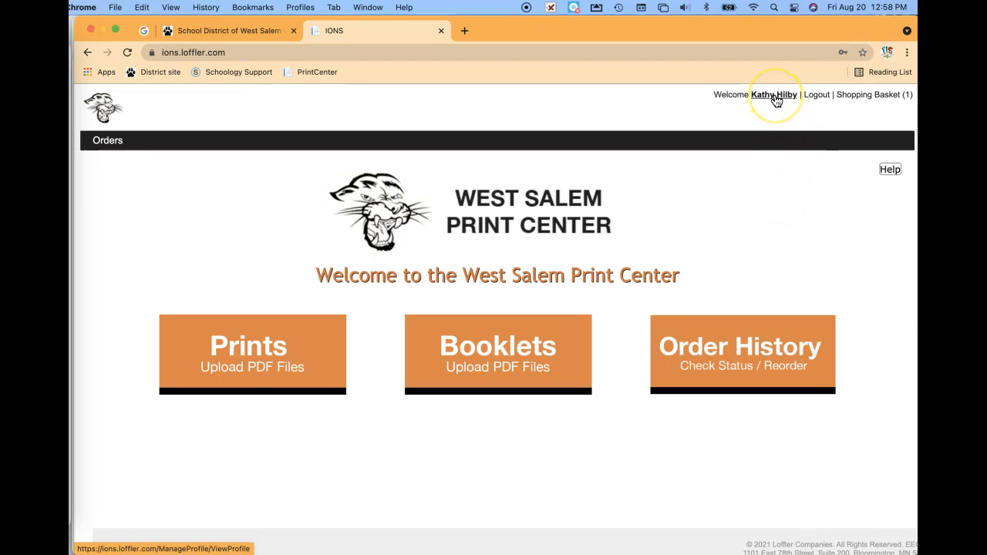
click(774, 96)
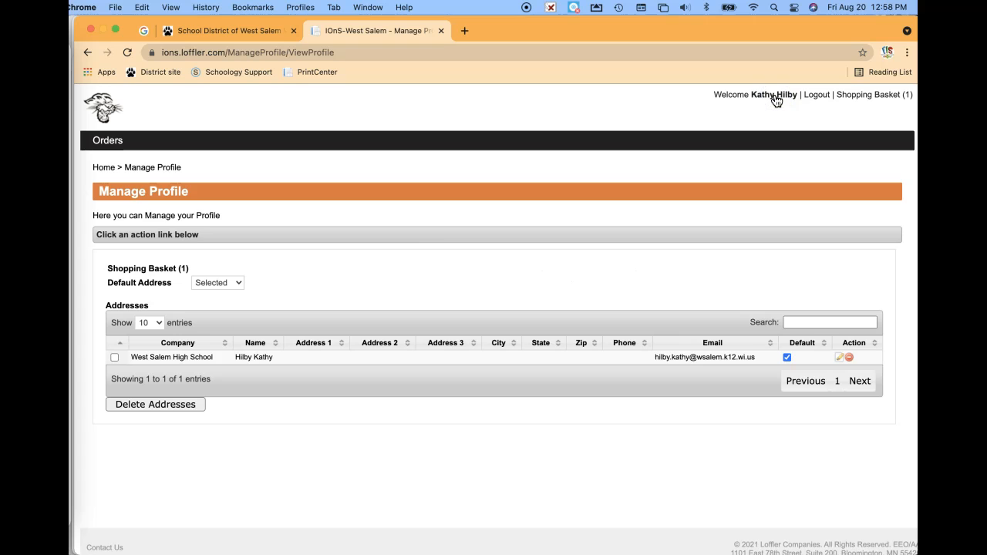
click(240, 282)
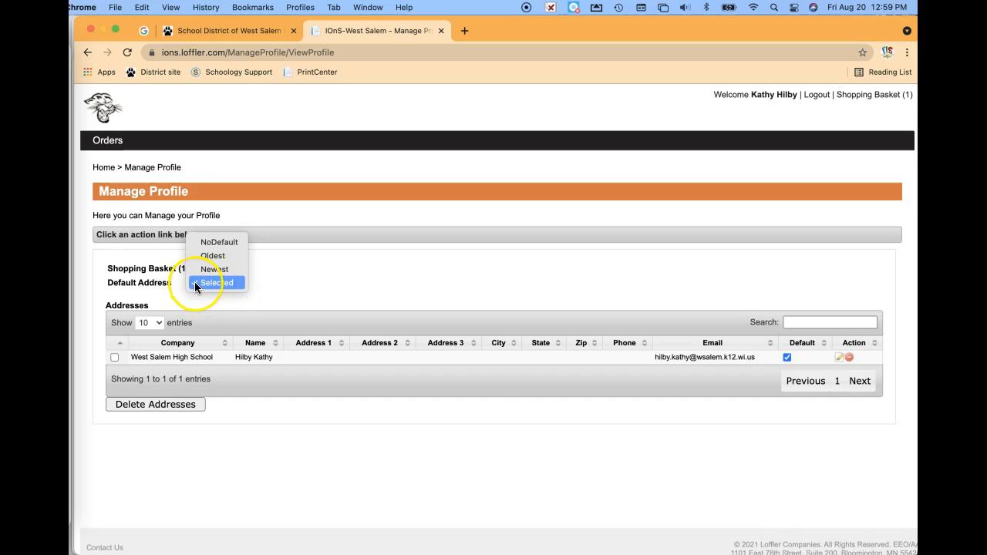
click(283, 283)
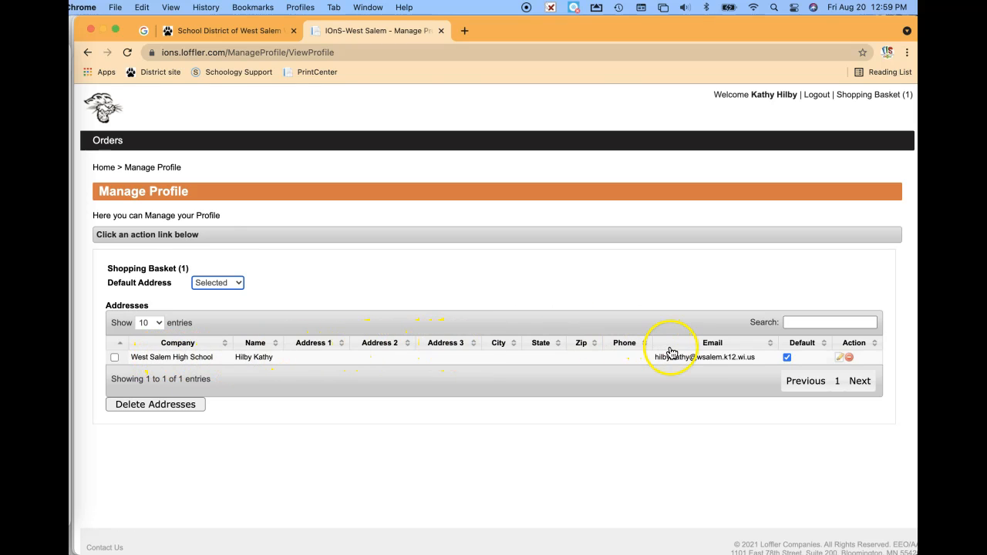
click(787, 357)
click(787, 357)
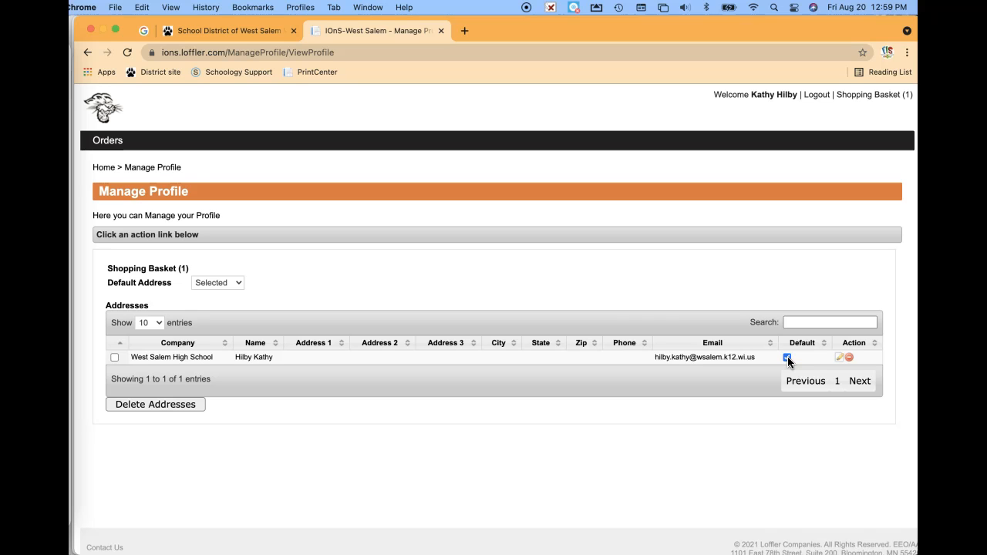
click(103, 170)
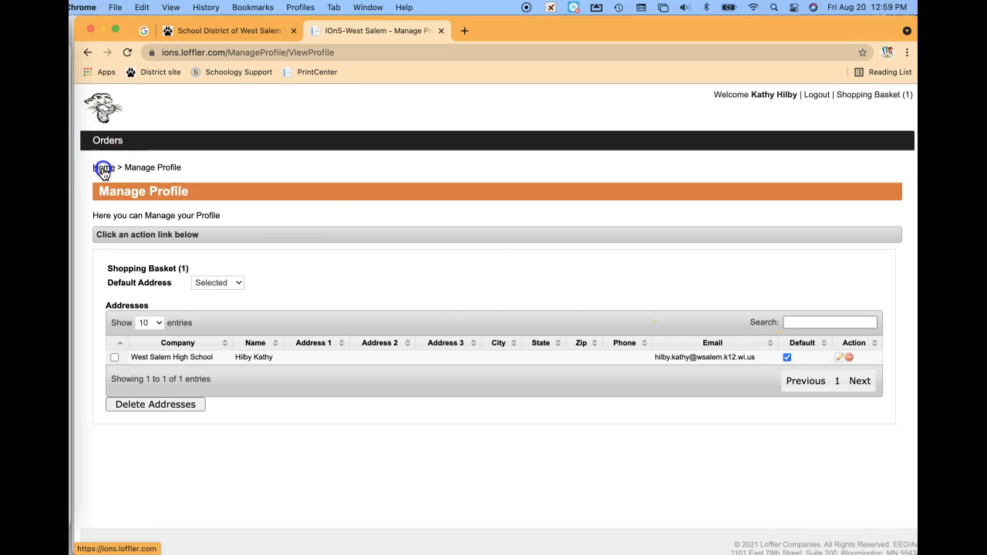